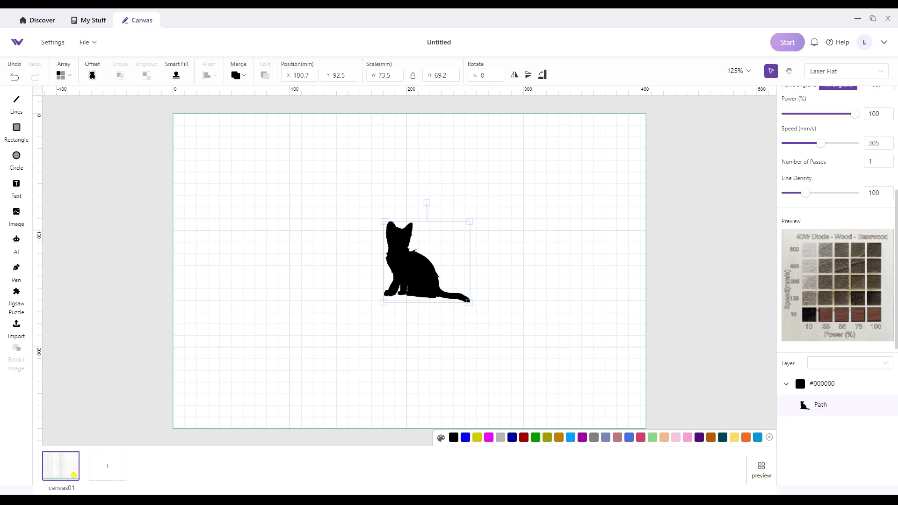
- Deselect the cat and bring up the material library showing 3mm Wood - Basswood
scroll(838, 220, up, 4)
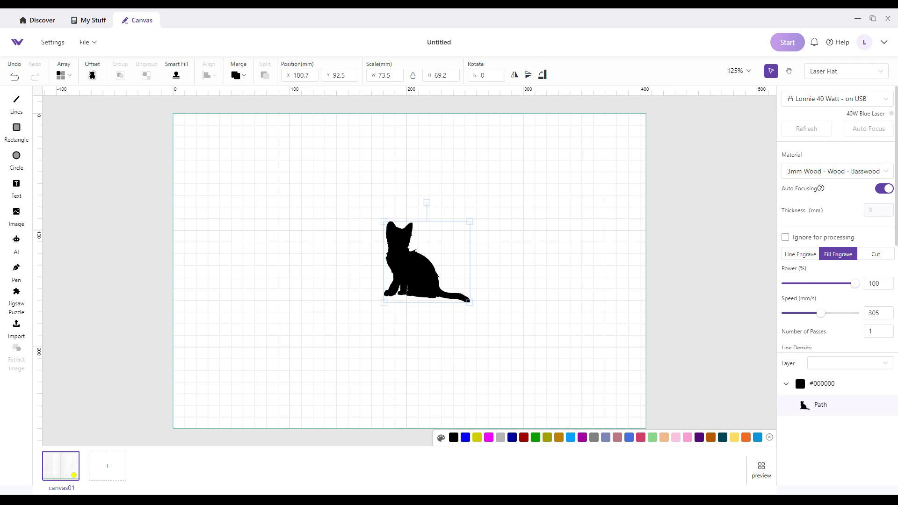
click(536, 209)
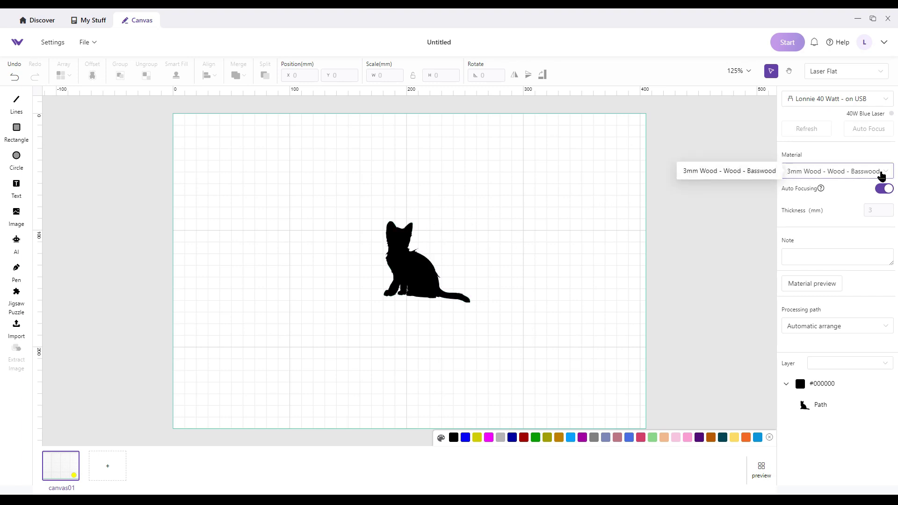
click(886, 172)
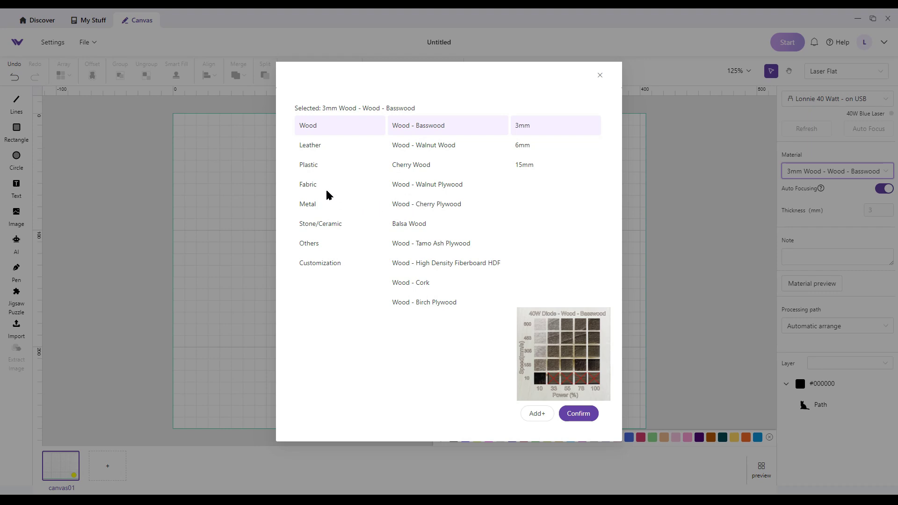
- Compare the Leather and Cherry Wood options, then confirm Wood - Basswood at 3mm thickness
click(311, 146)
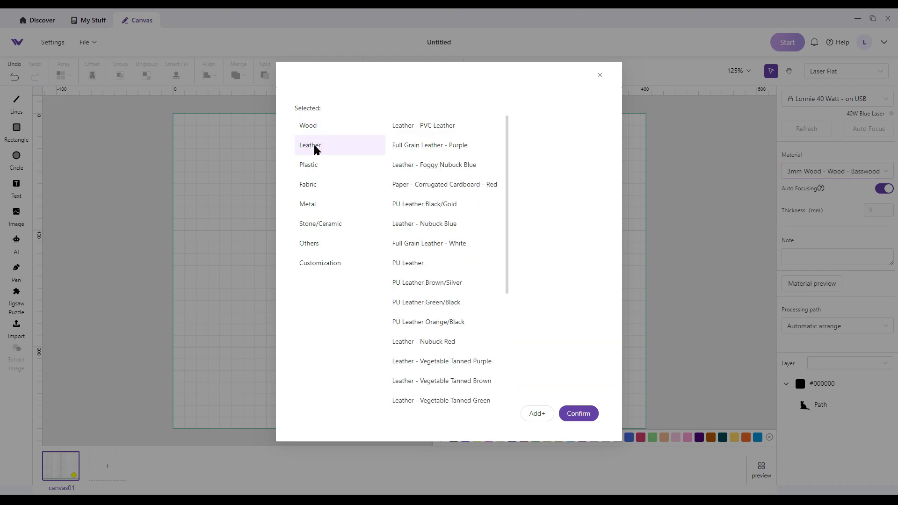
click(311, 128)
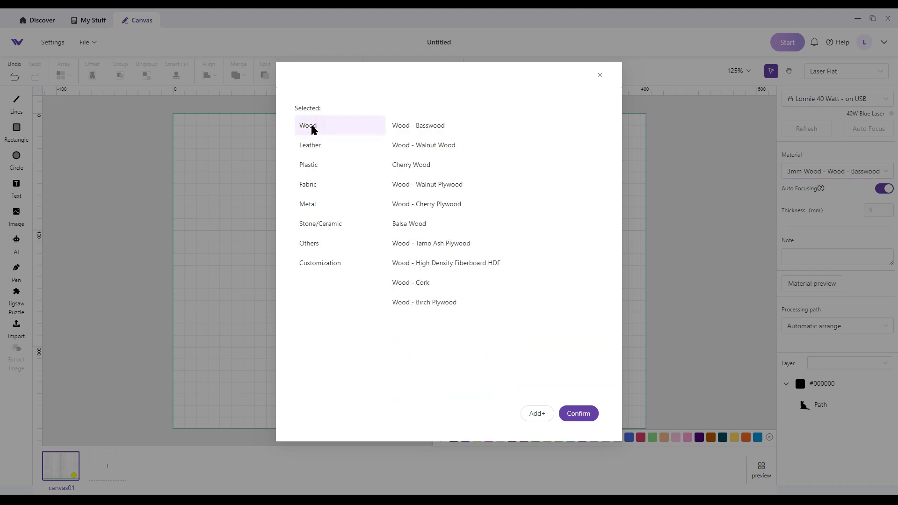
click(425, 126)
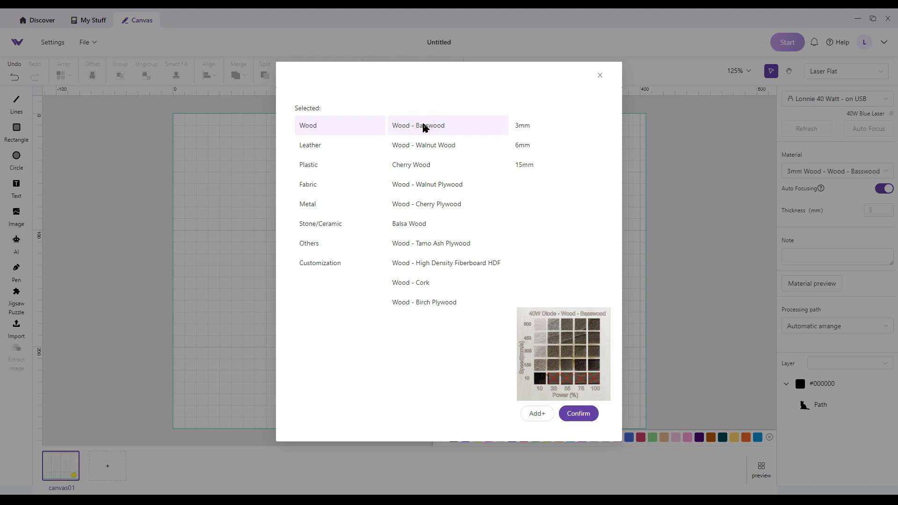
click(527, 128)
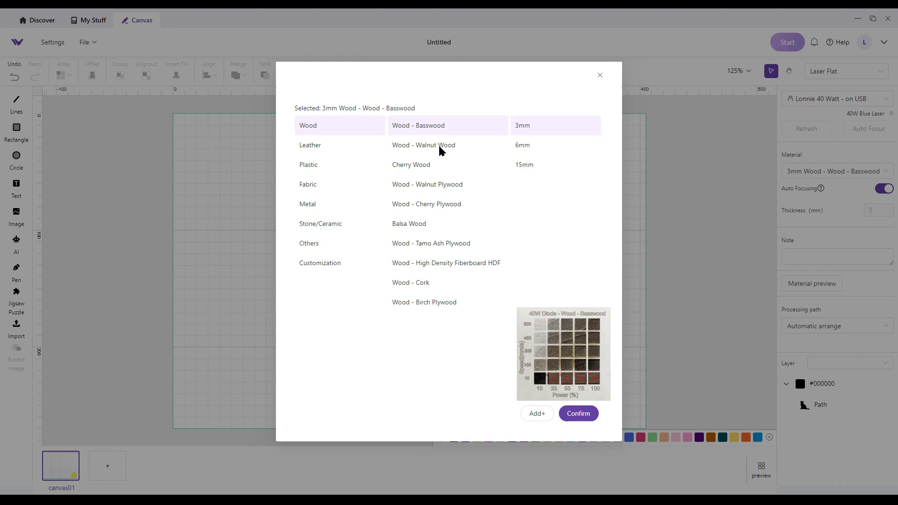
click(422, 165)
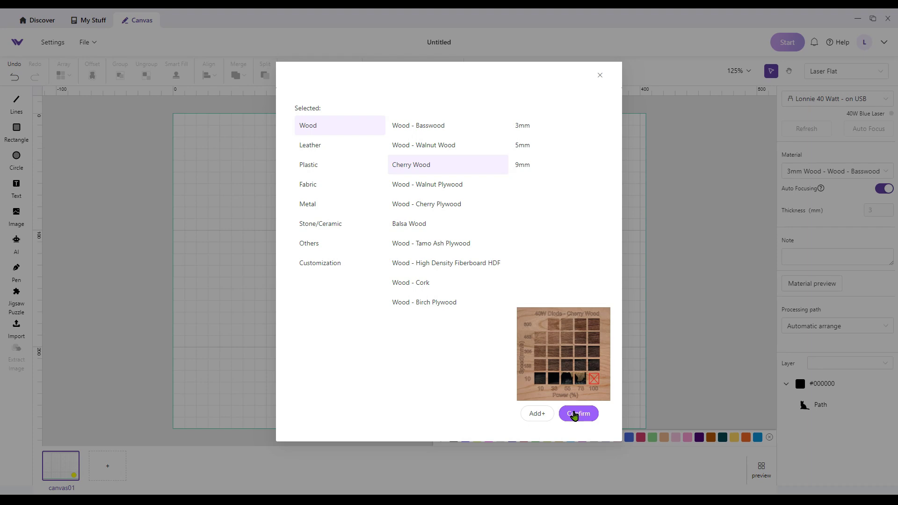
click(439, 127)
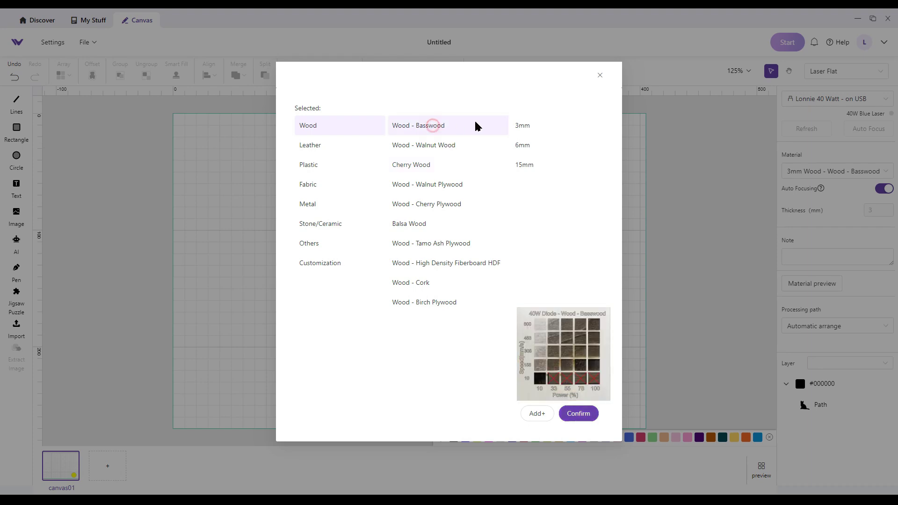
click(522, 126)
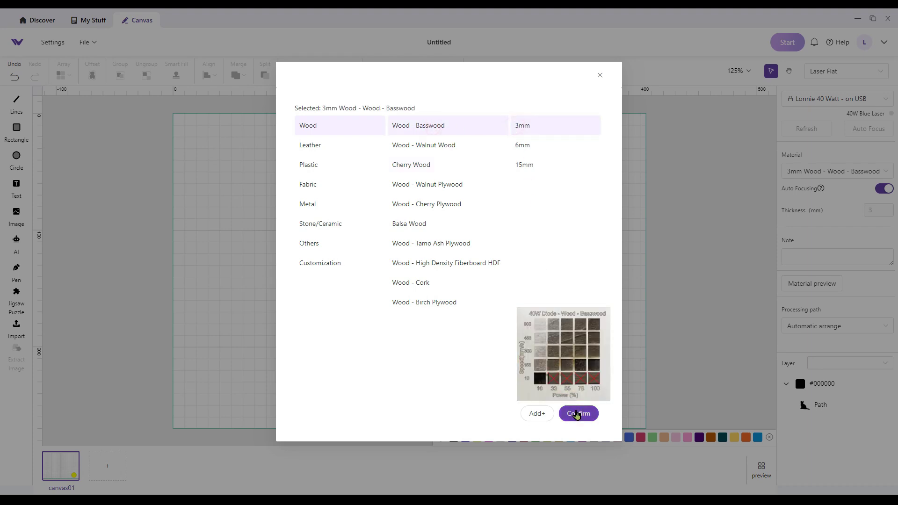
click(577, 414)
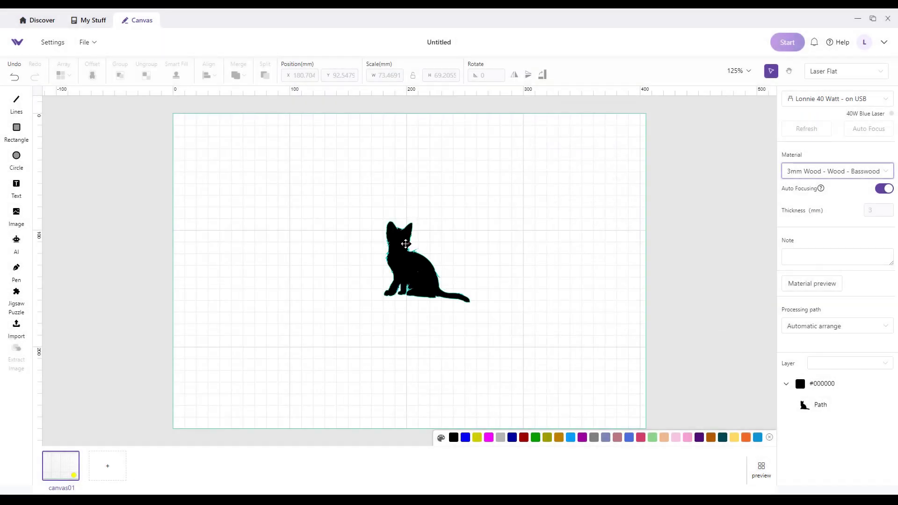
- Move the cat silhouette higher and slightly left on the canvas
click(407, 265)
drag(407, 264, 408, 225)
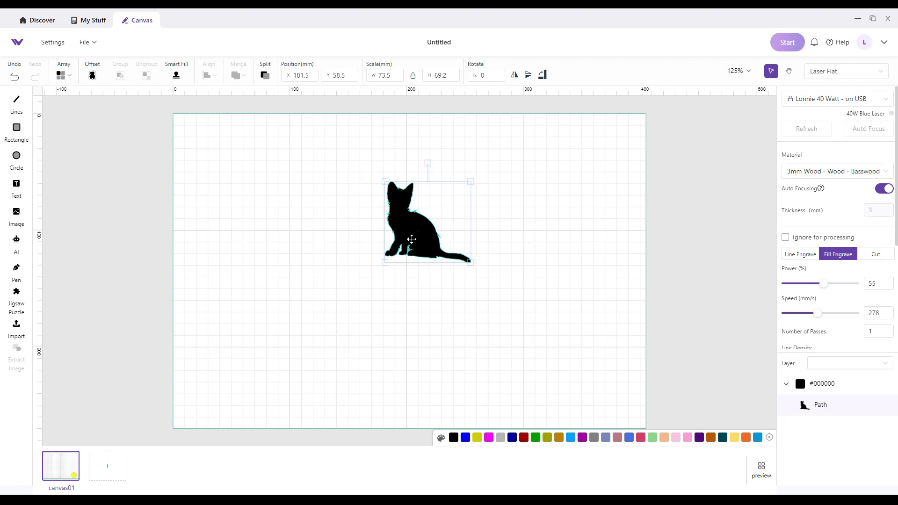
drag(405, 240, 387, 252)
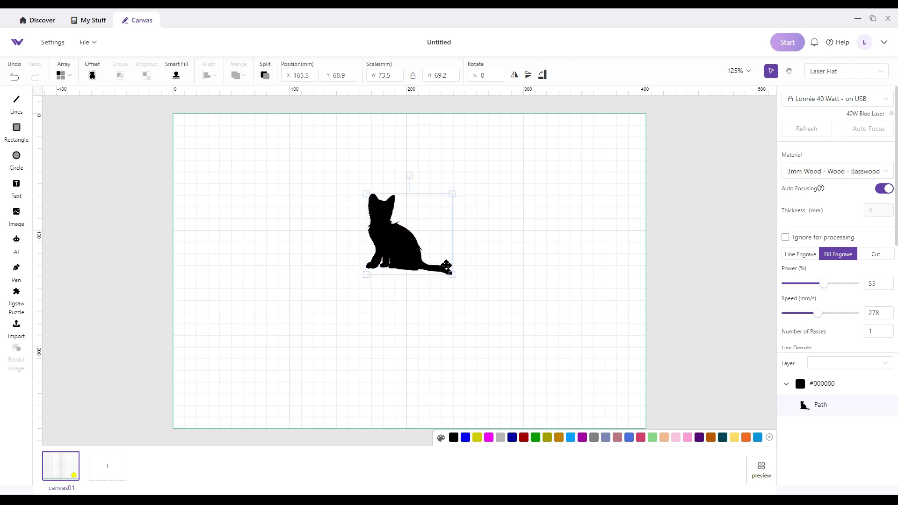
- Try Line Engrave, then set the cat to Fill Engrave at 55% power, 278 mm/s
scroll(813, 232, down, 2)
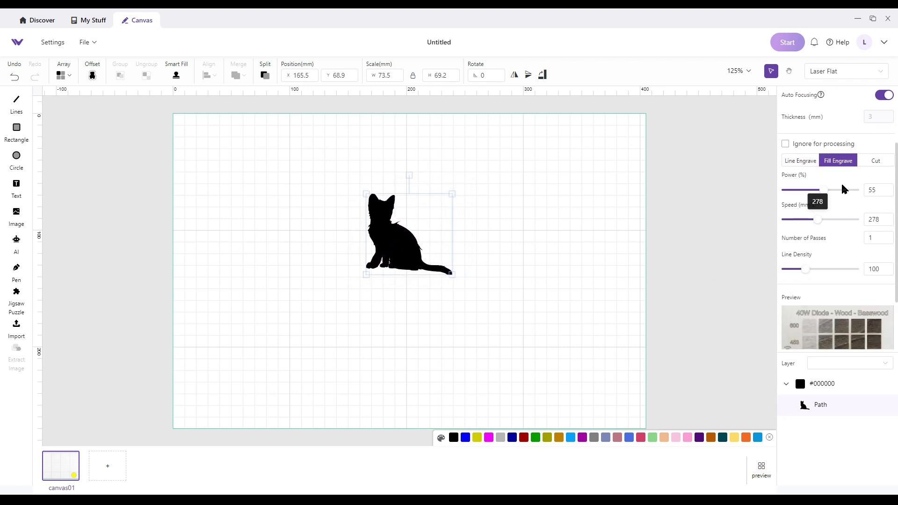
scroll(841, 162, down, 2)
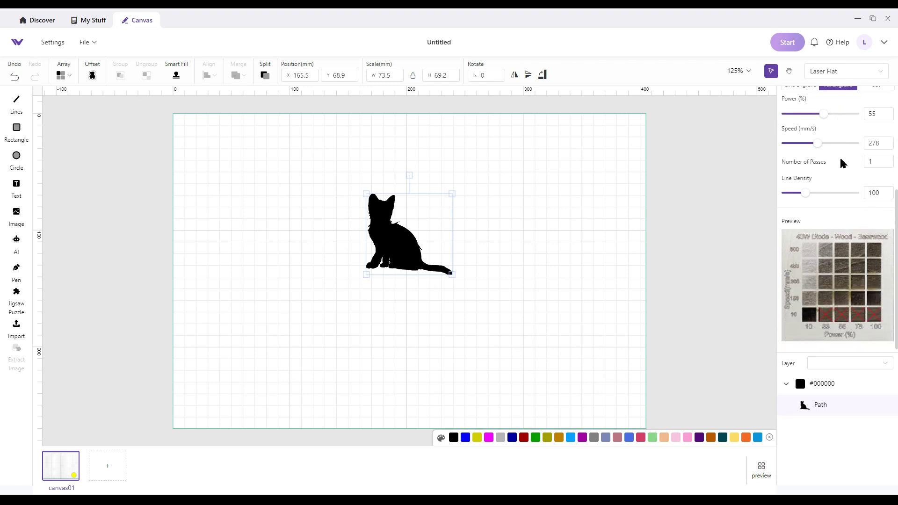
scroll(824, 154, up, 1)
scroll(813, 195, up, 2)
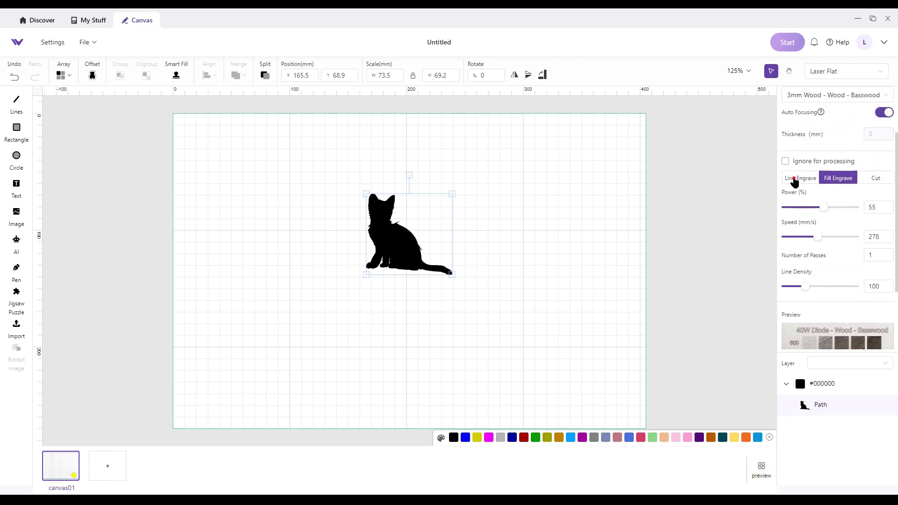
click(793, 177)
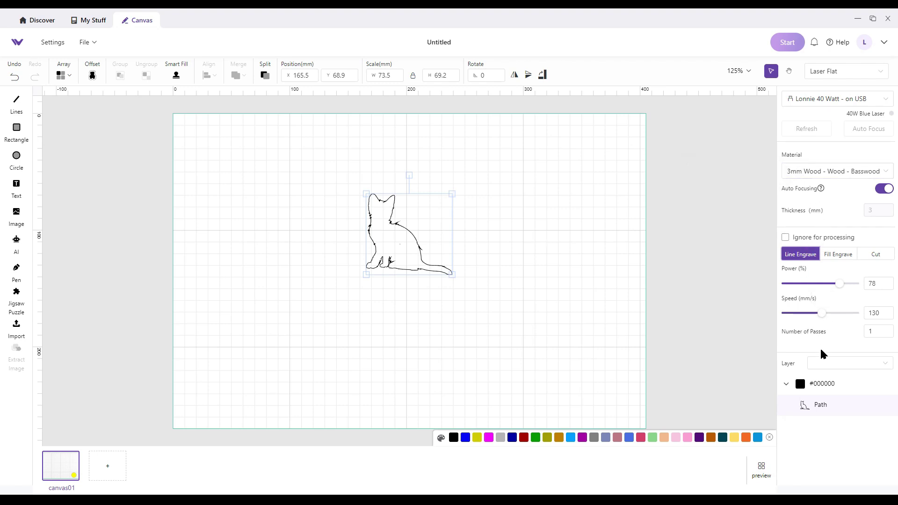
click(838, 254)
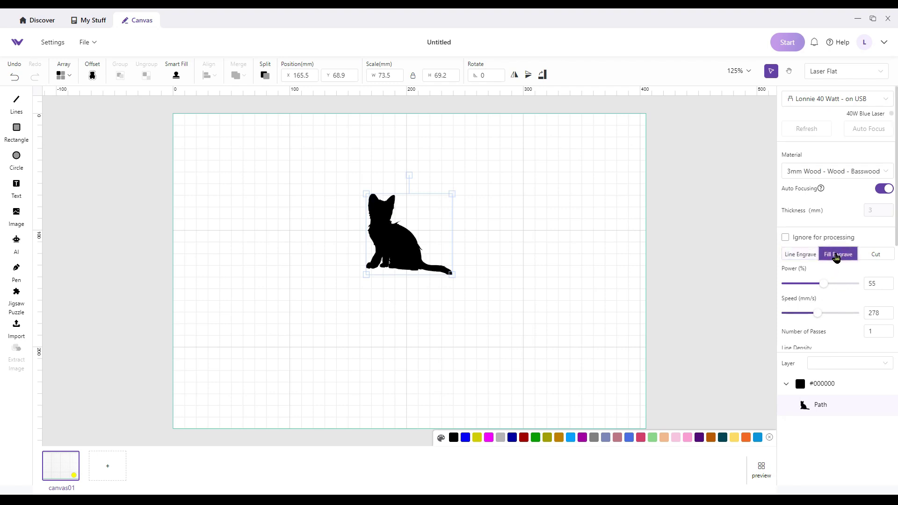
scroll(838, 262, down, 4)
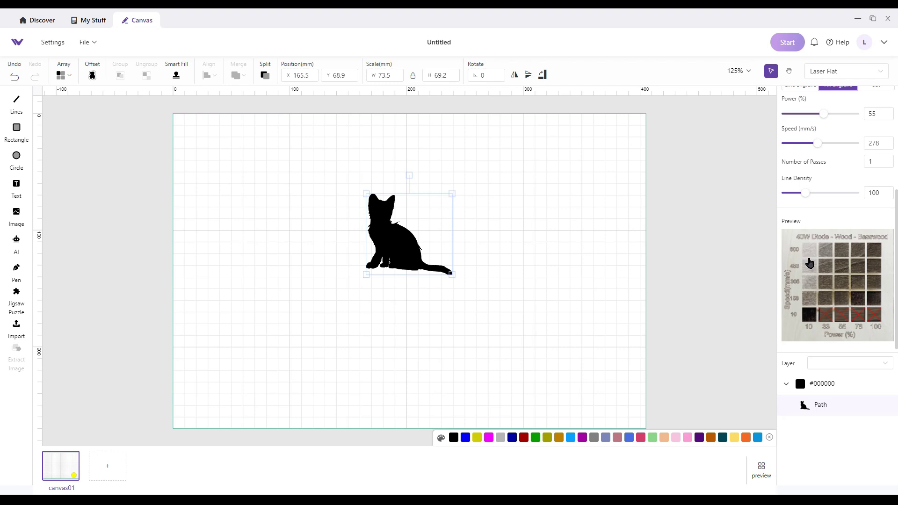
- Apply the 55% power, 453 mm/s cell from the enlarged basswood test chart
click(812, 268)
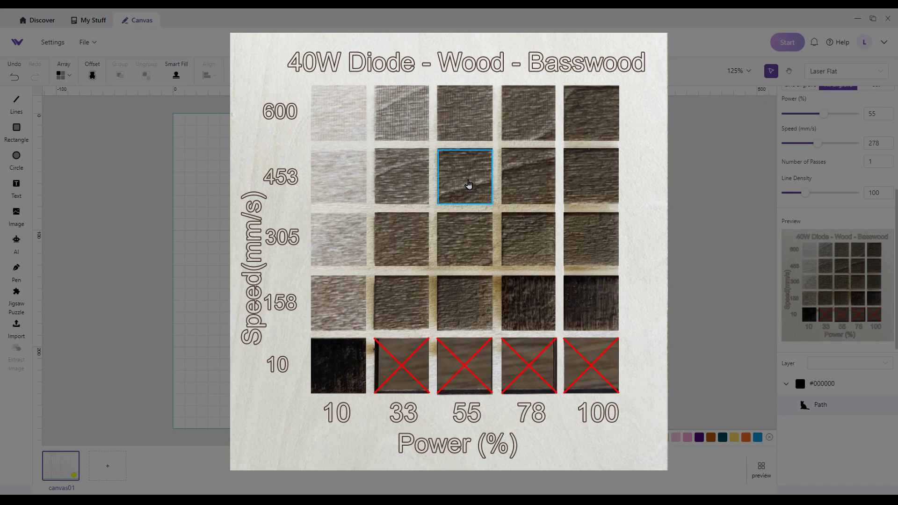
click(468, 184)
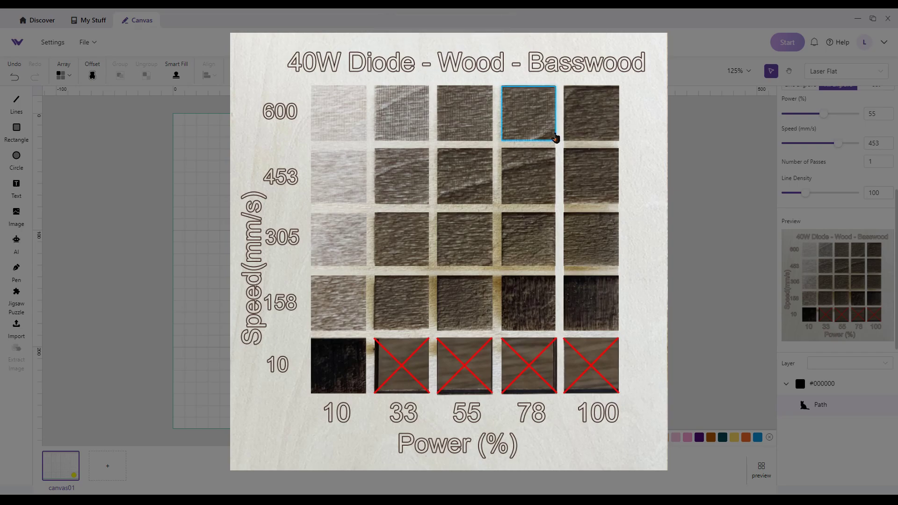
click(683, 231)
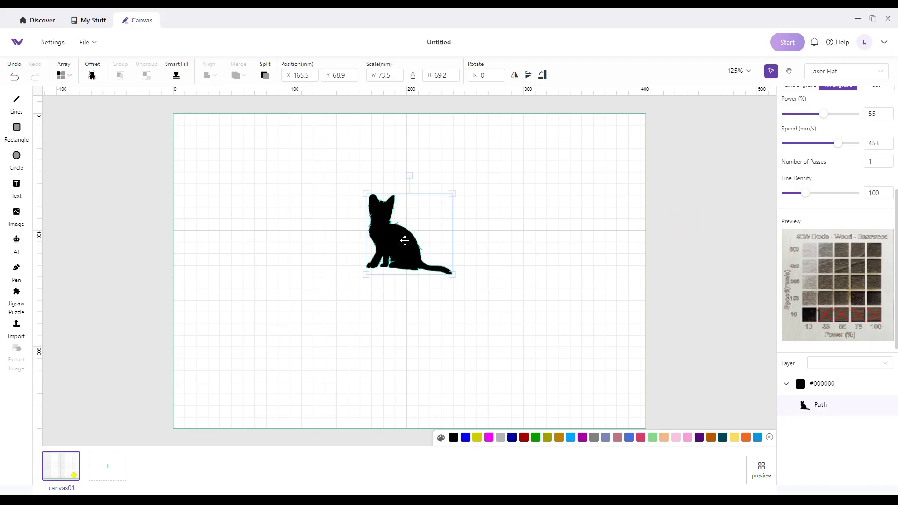
- Change the cat's fill engrave power to 66%, keeping 453 mm/s and one pass
scroll(855, 161, up, 1)
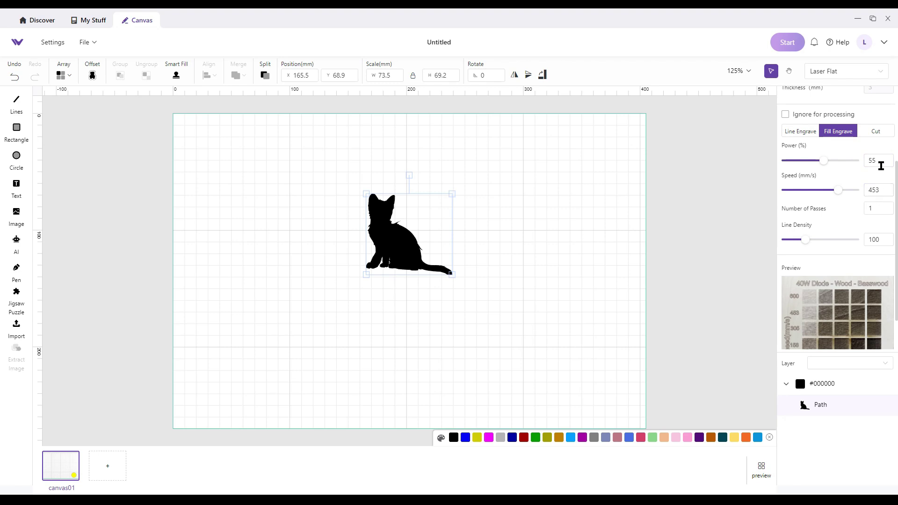
click(827, 161)
drag(827, 161, 809, 160)
double_click(873, 160)
text(66)
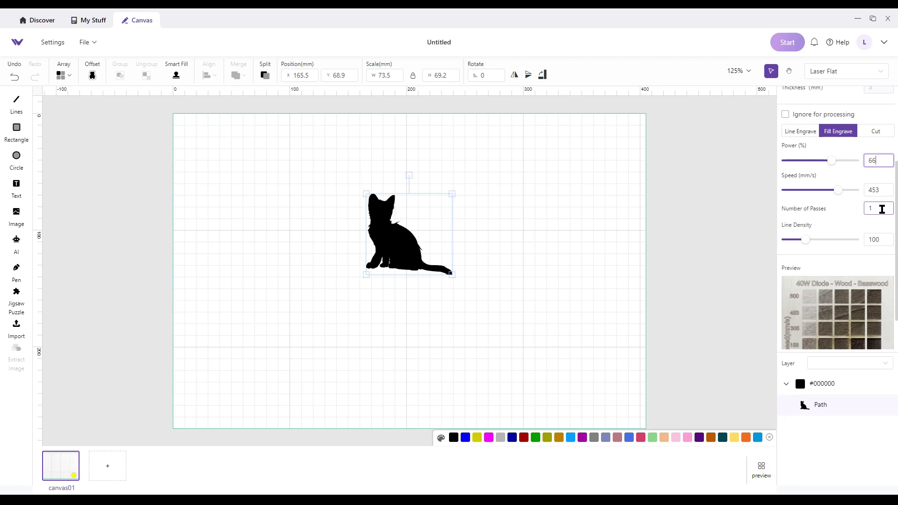
mouse_move(805, 240)
scroll(830, 220, down, 1)
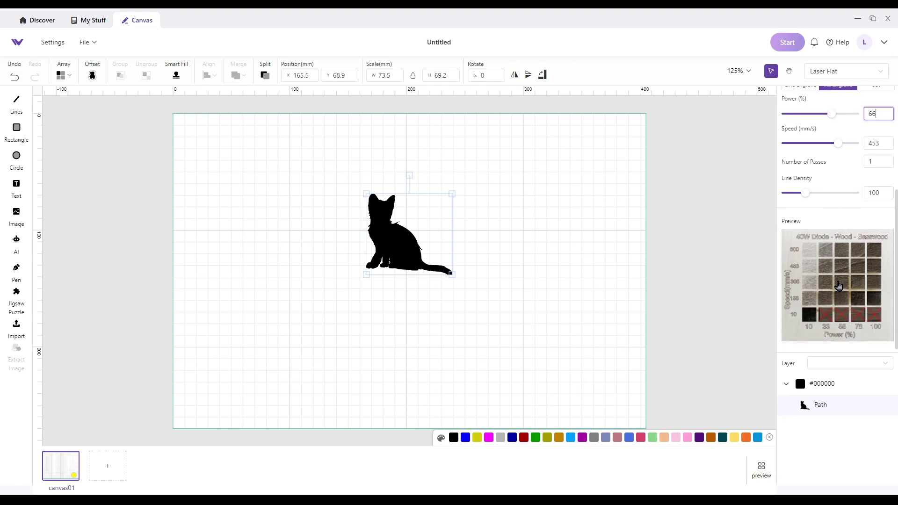
click(839, 286)
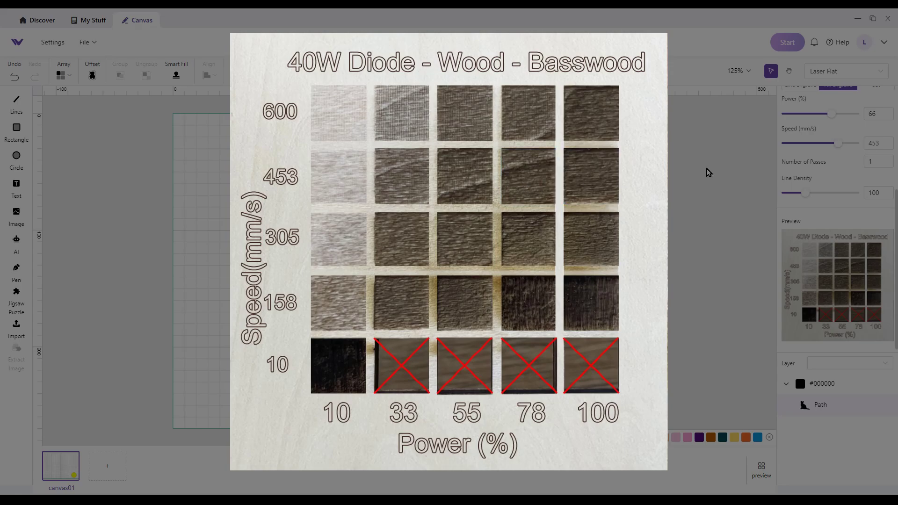
click(709, 167)
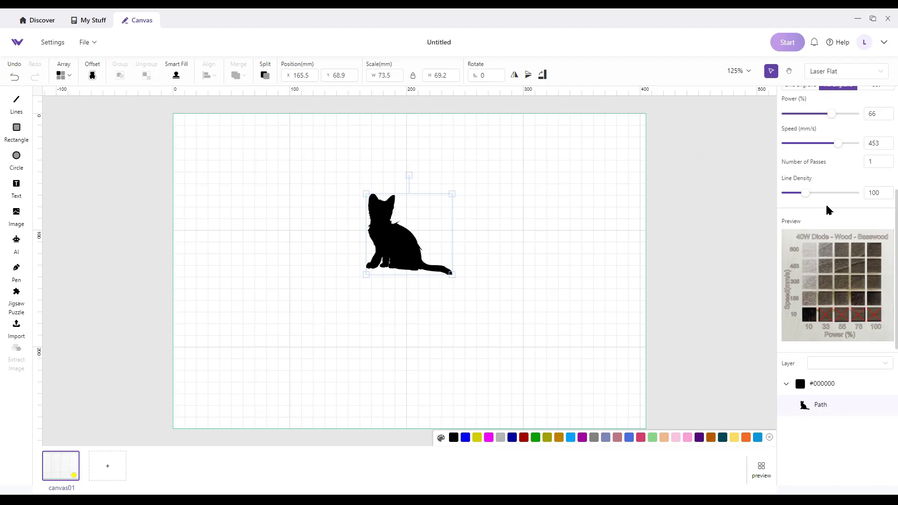
scroll(825, 192, up, 1)
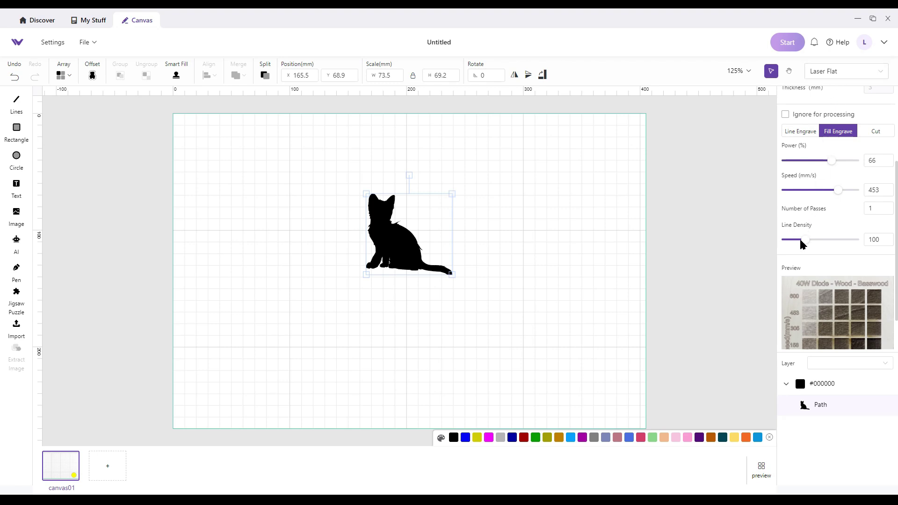
scroll(717, 281, down, 1)
scroll(716, 281, up, 2)
scroll(717, 281, down, 1)
scroll(854, 135, up, 3)
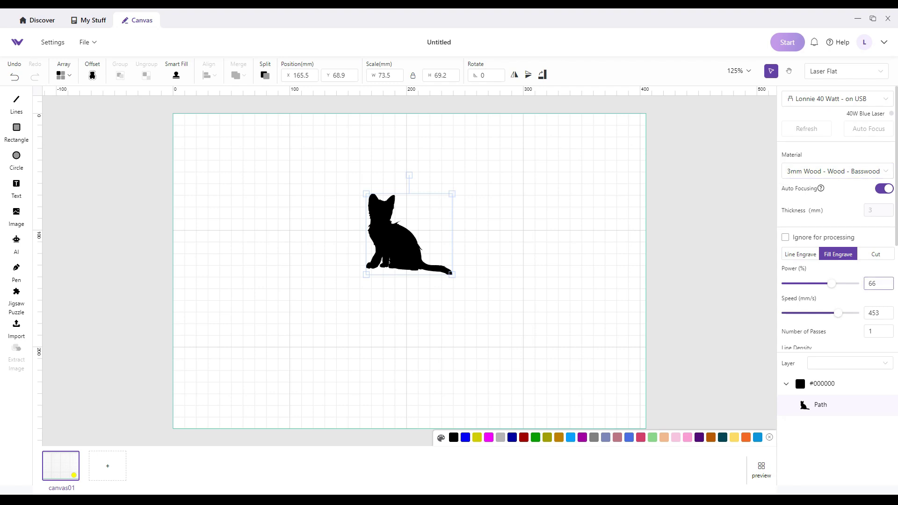
click(879, 313)
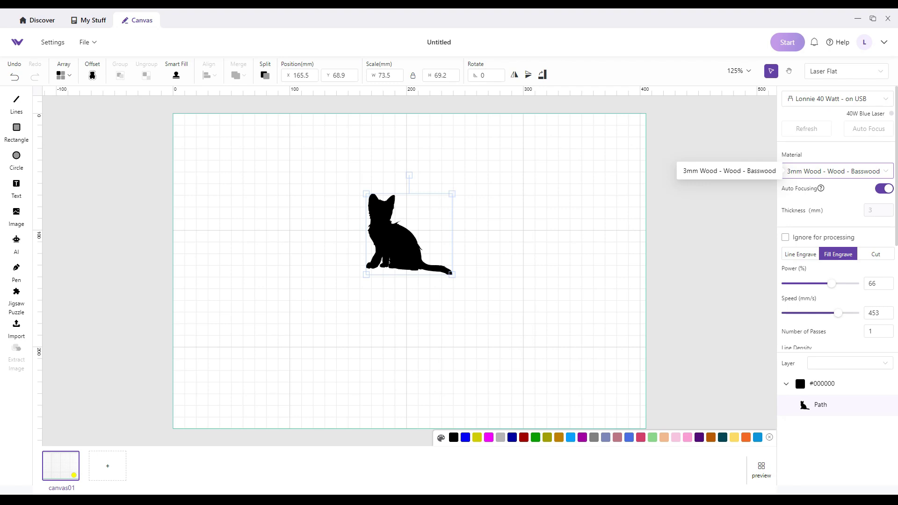
scroll(838, 220, down, 4)
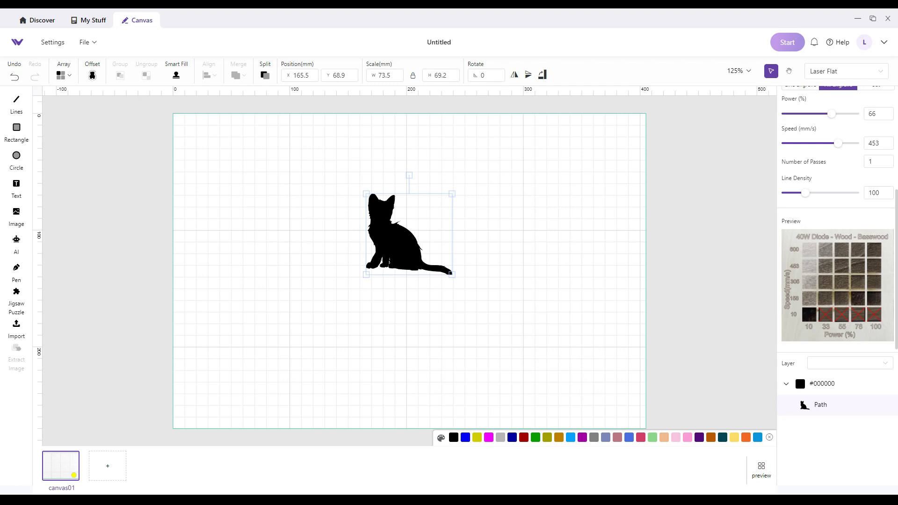
scroll(837, 218, up, 2)
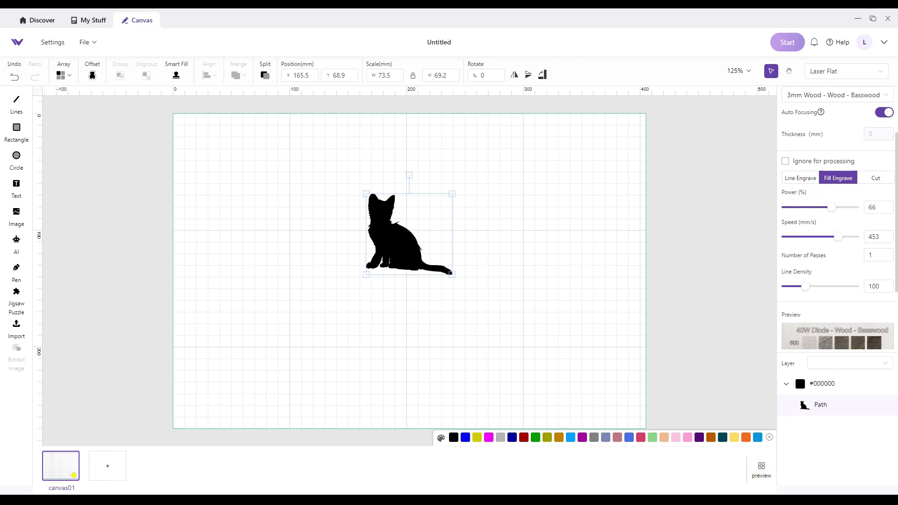
click(878, 207)
- Commit 1 as the cat's number of fill-engrave passes
click(878, 254)
key(Return)
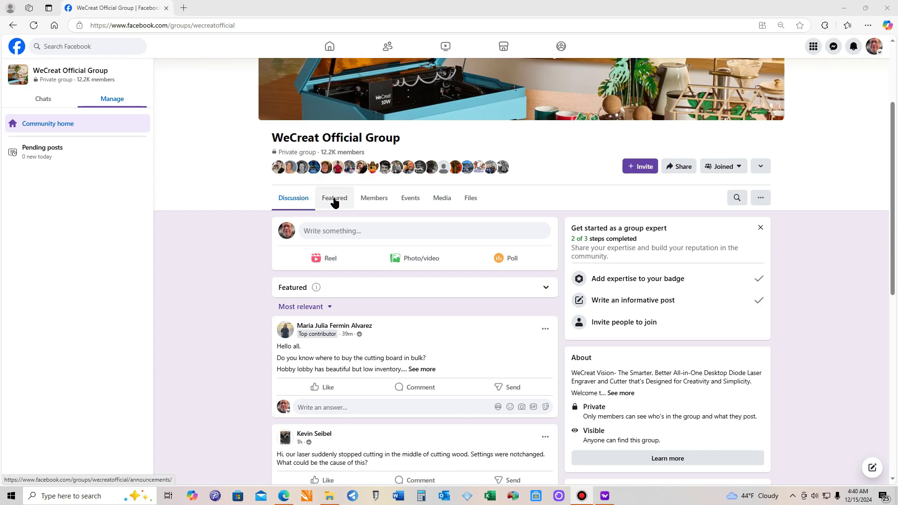
- Browse the group's Files list and open the post sharing the 40w Vision MakeIt presets spreadsheet
click(466, 201)
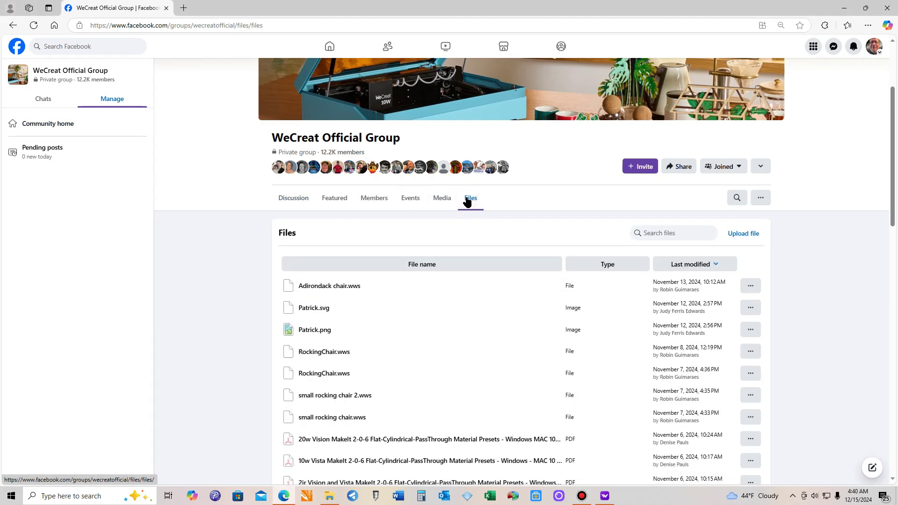
scroll(380, 323, down, 3)
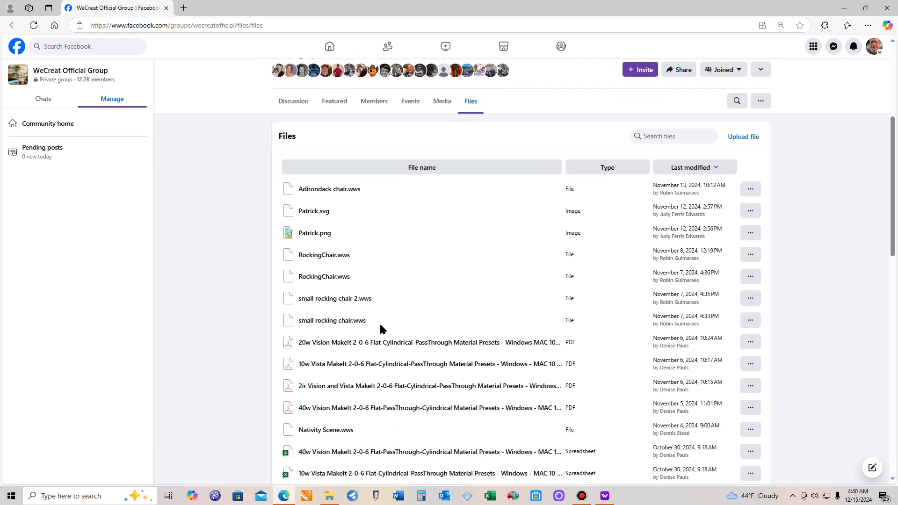
scroll(380, 323, down, 1)
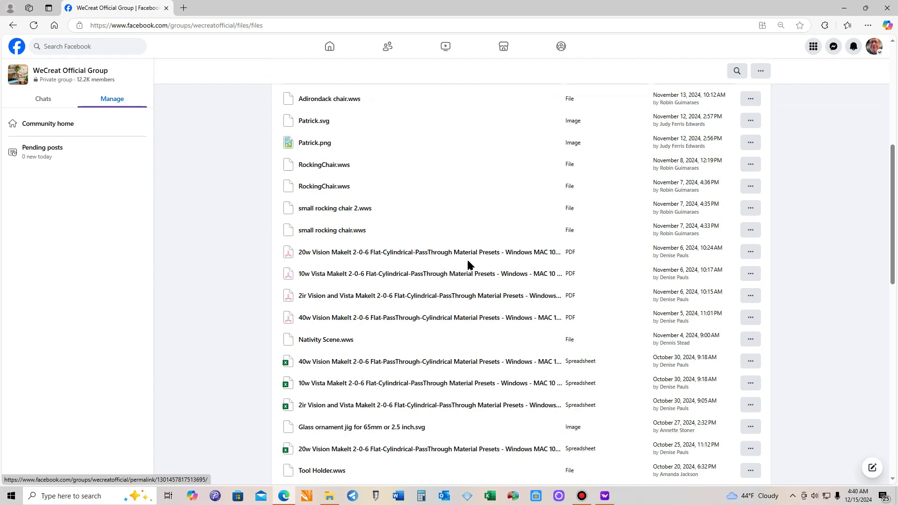
scroll(465, 263, down, 3)
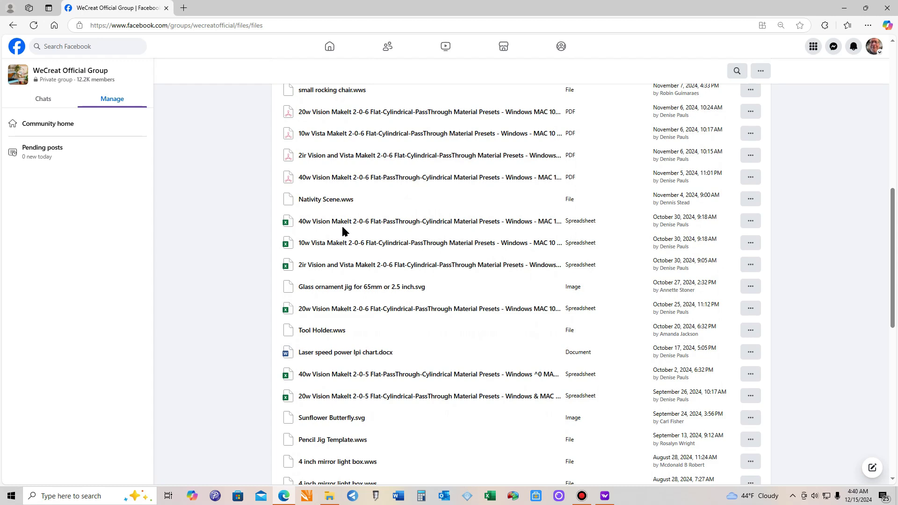
scroll(440, 255, down, 10)
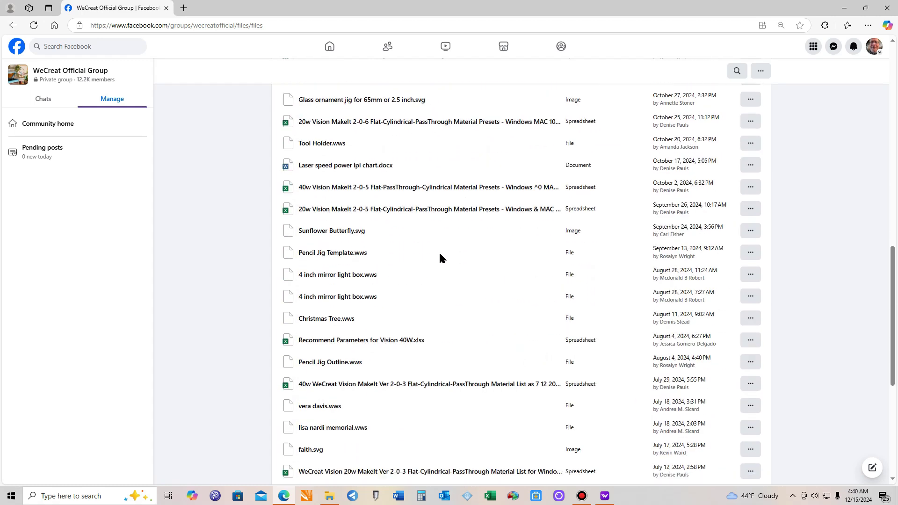
scroll(430, 254, down, 5)
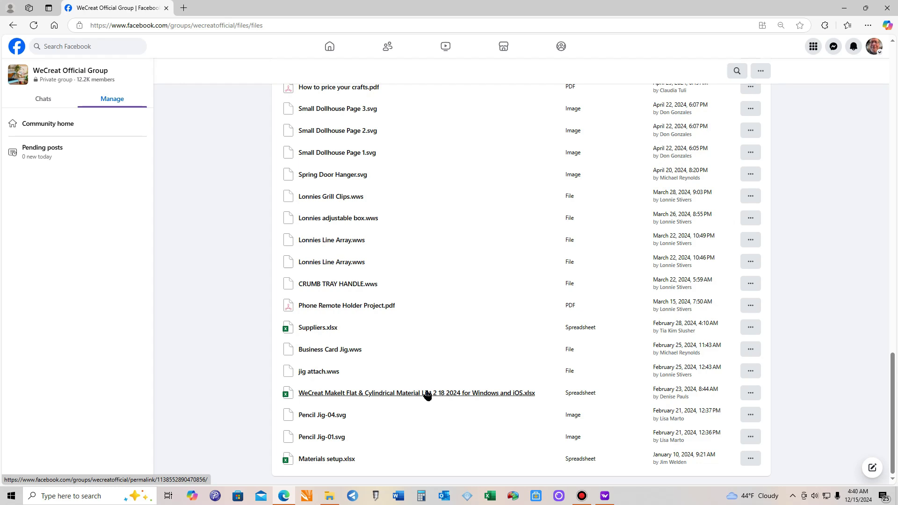
scroll(419, 397, up, 8)
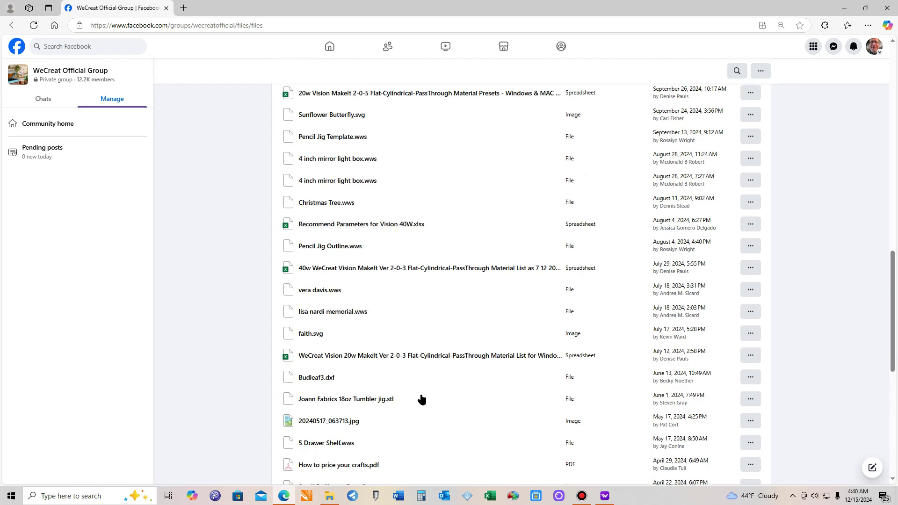
scroll(421, 397, down, 8)
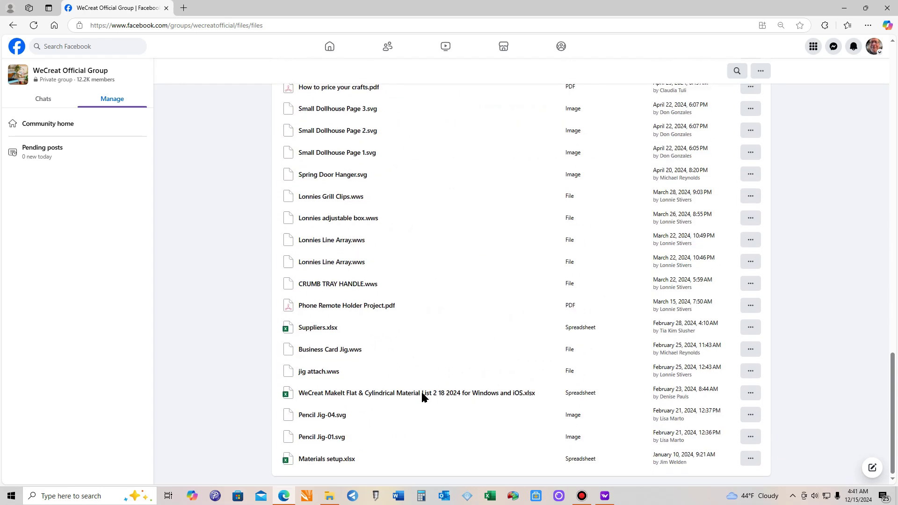
scroll(422, 393, up, 20)
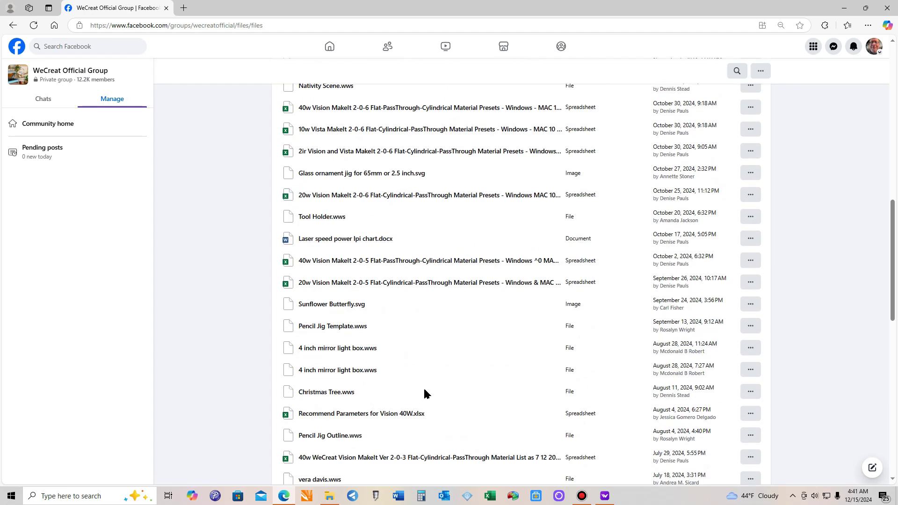
scroll(425, 390, up, 1)
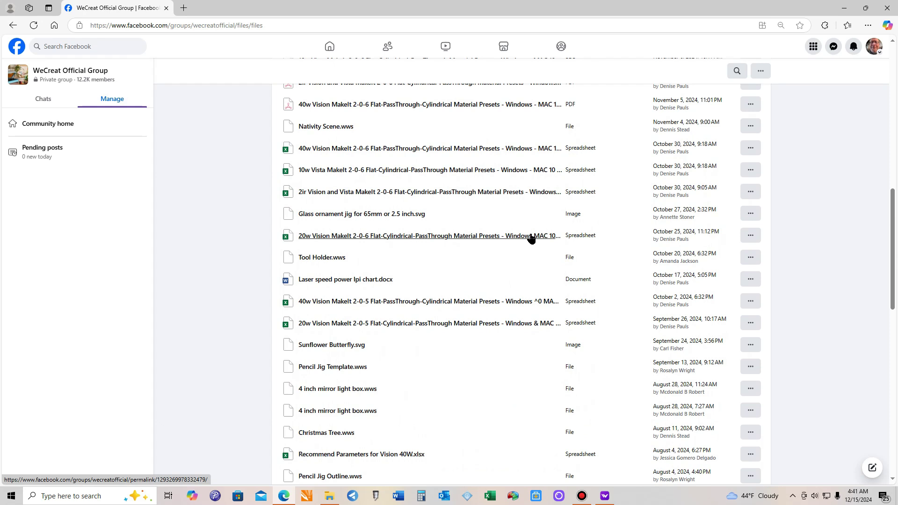
scroll(549, 256, up, 3)
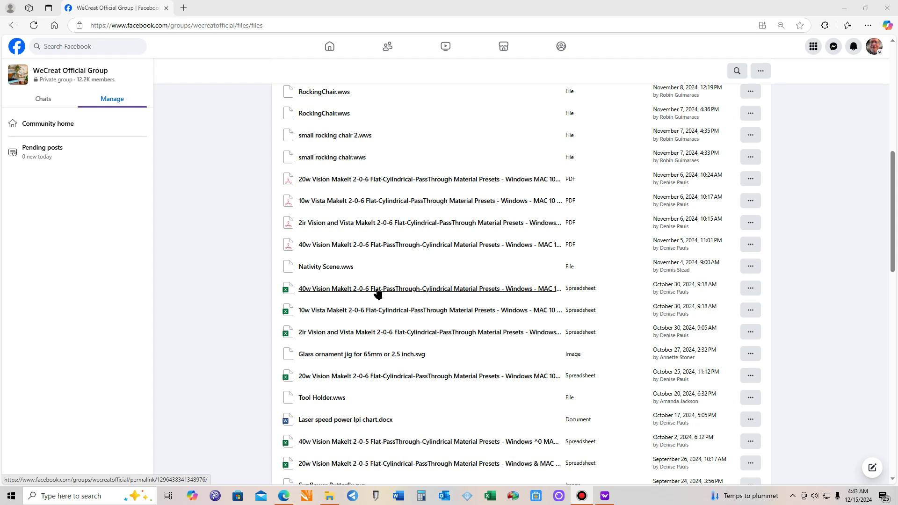
click(467, 290)
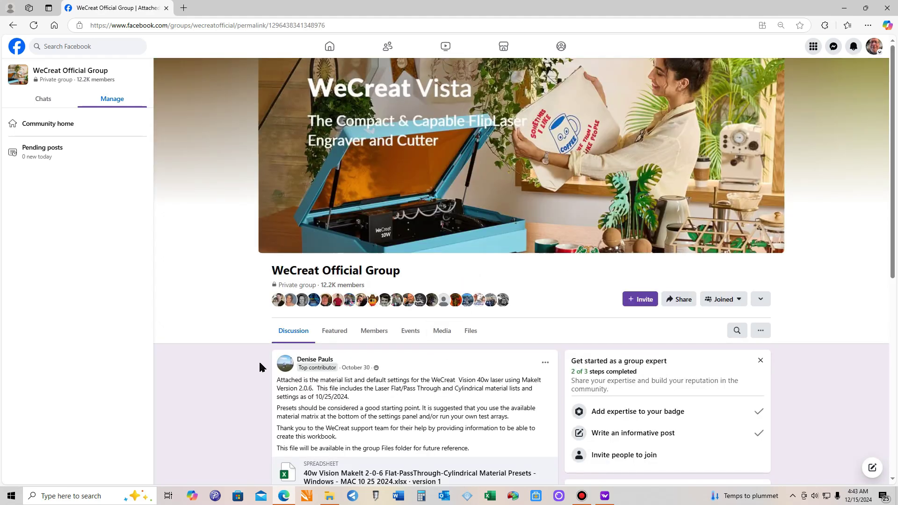
- Download the attached 40w Vision MakeIt 2-0-6 material presets .xlsx spreadsheet
scroll(260, 360, down, 3)
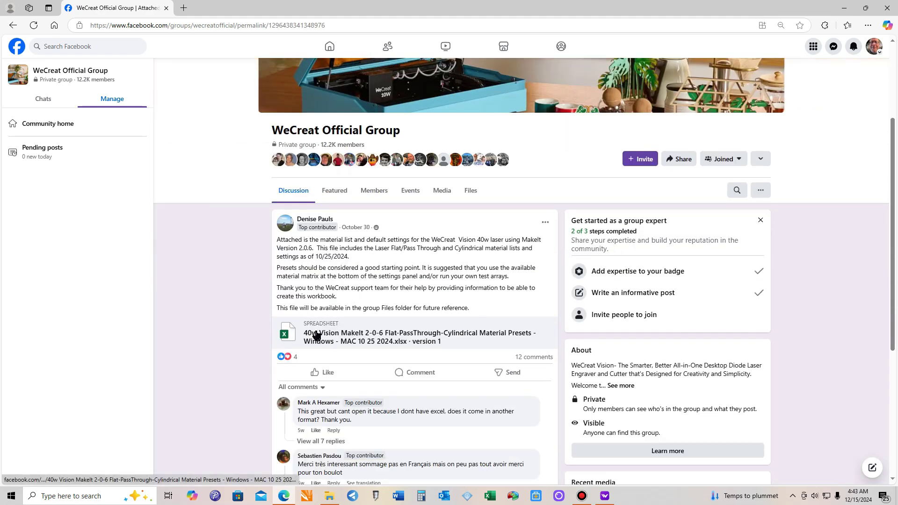
click(349, 333)
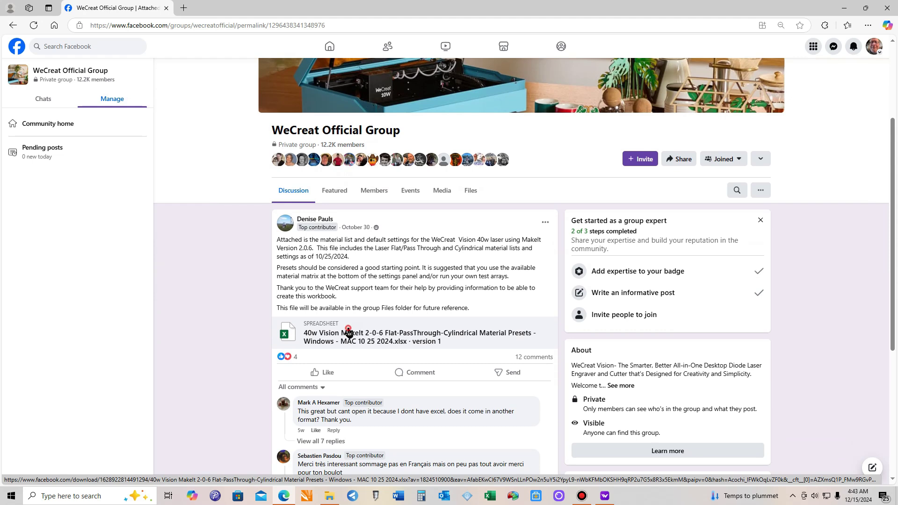